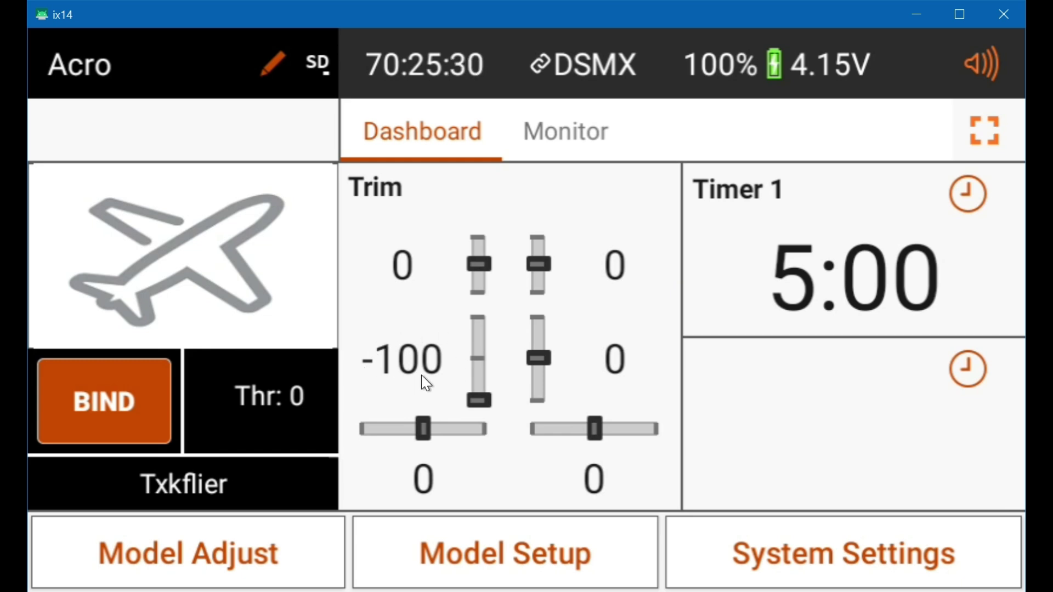
- Check the channel monitor and set the Acro model's Throttle Cut position to -130%
left_click(564, 136)
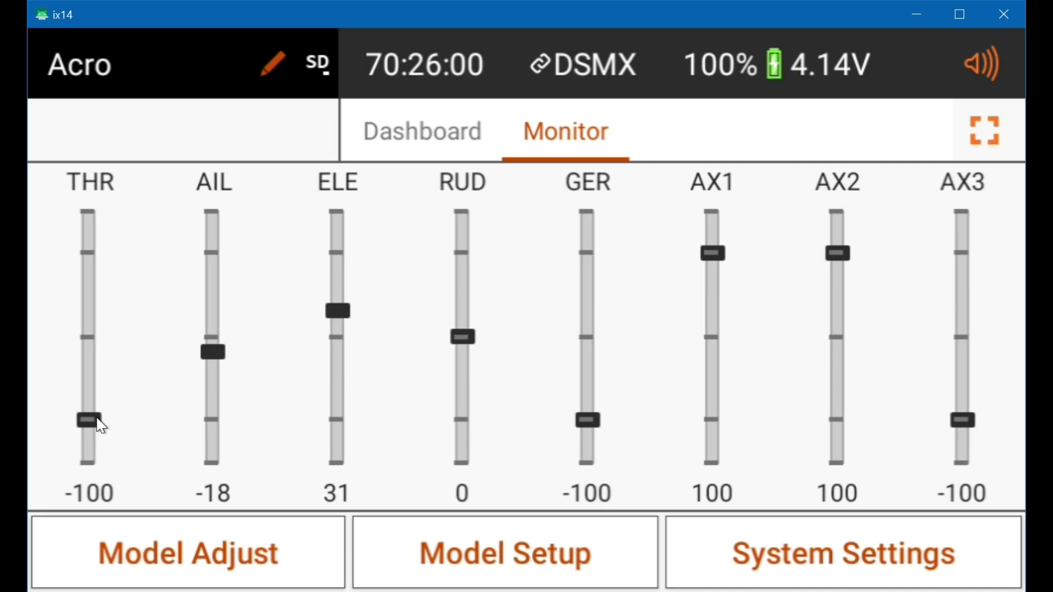
left_click(164, 557)
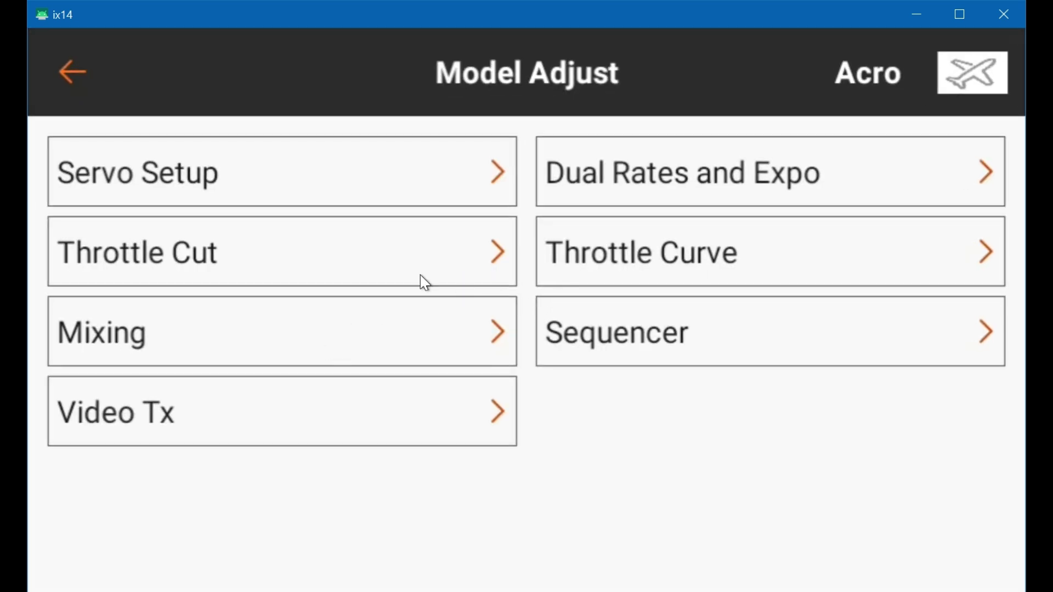
left_click(248, 248)
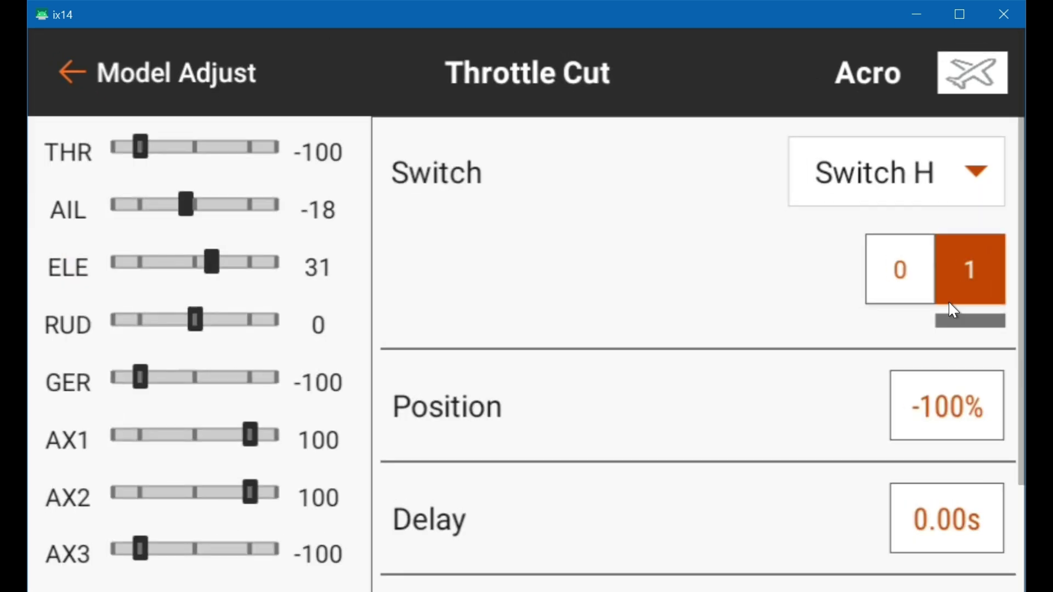
left_click(949, 406)
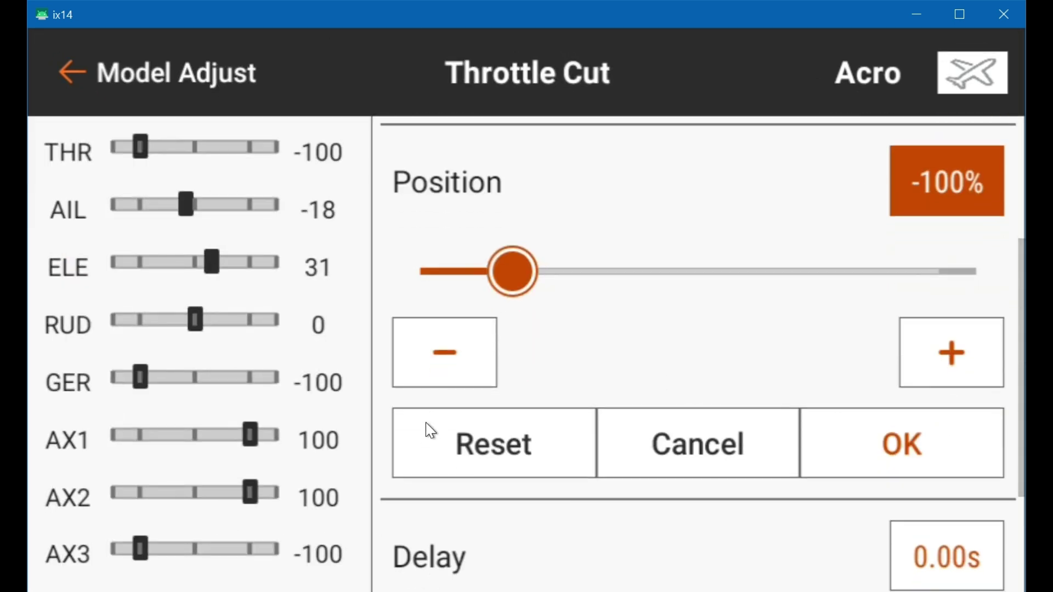
left_click_drag(509, 283, 453, 279)
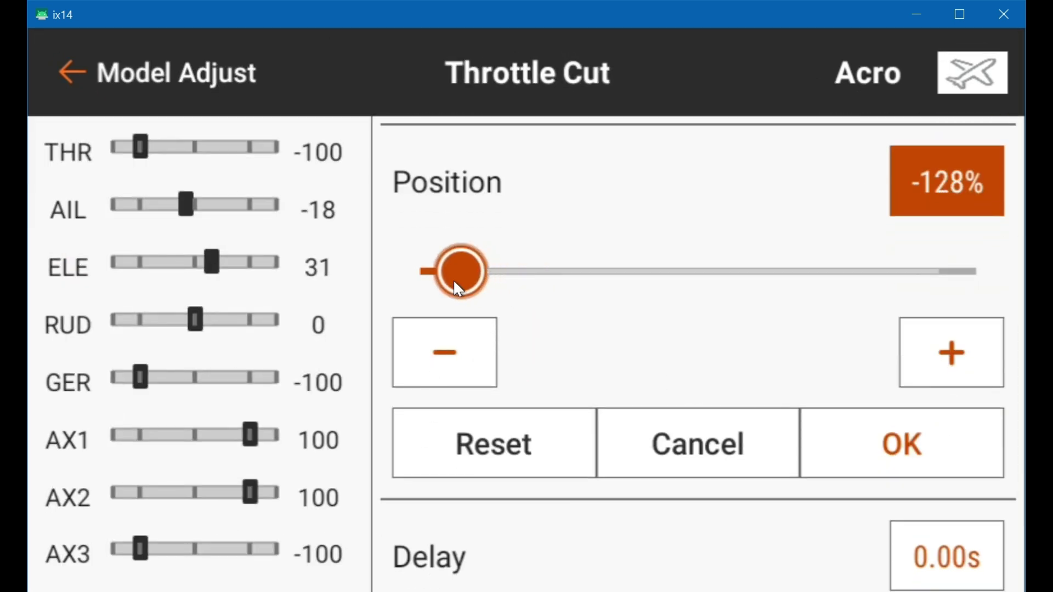
left_click(458, 356)
left_click(457, 356)
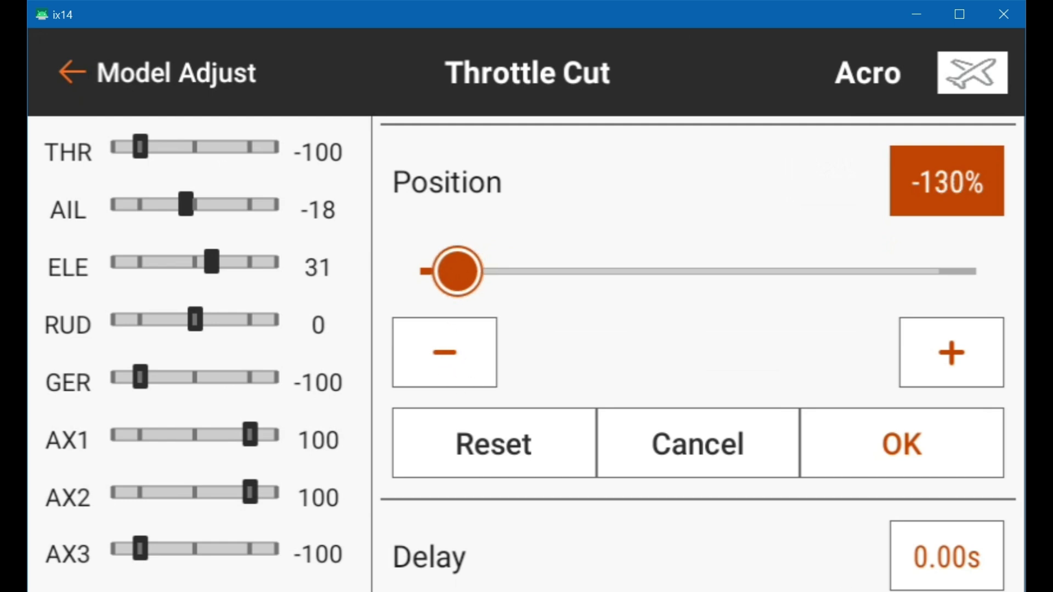
left_click(915, 455)
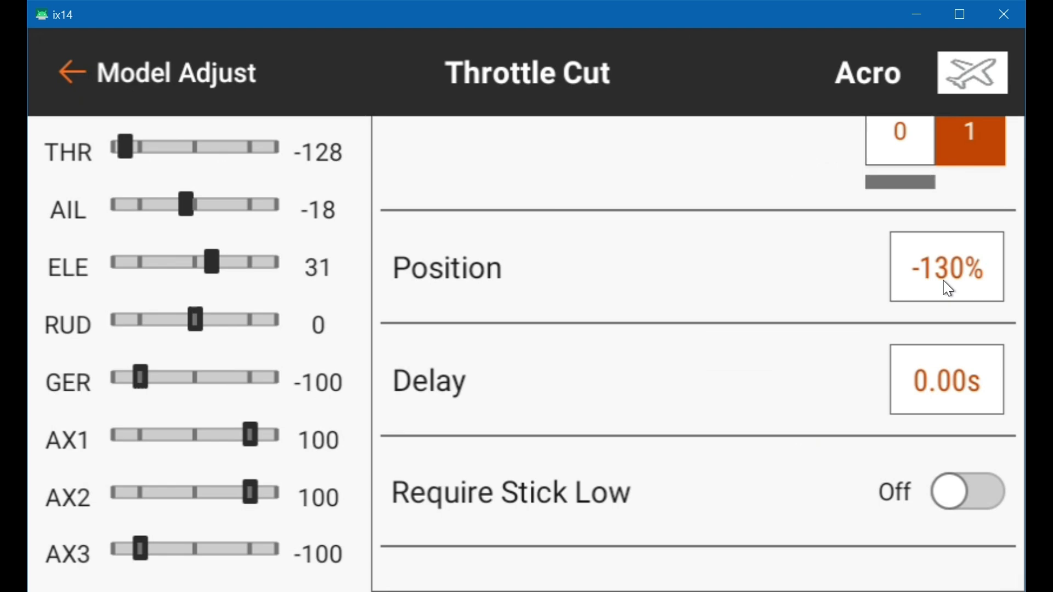
- Reset the Throttle Cut position to -100%
left_click(949, 282)
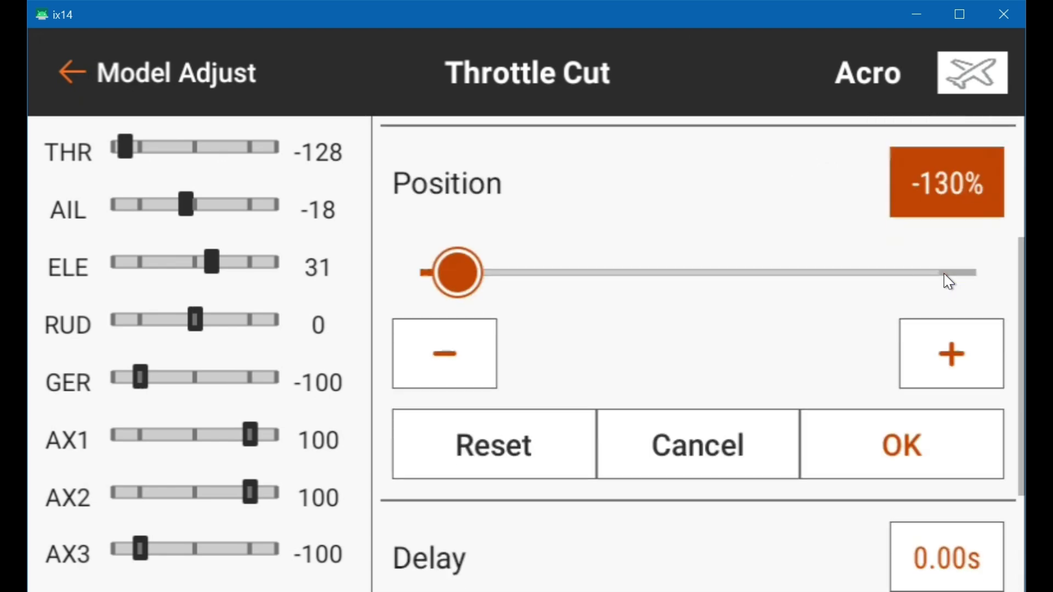
left_click(491, 456)
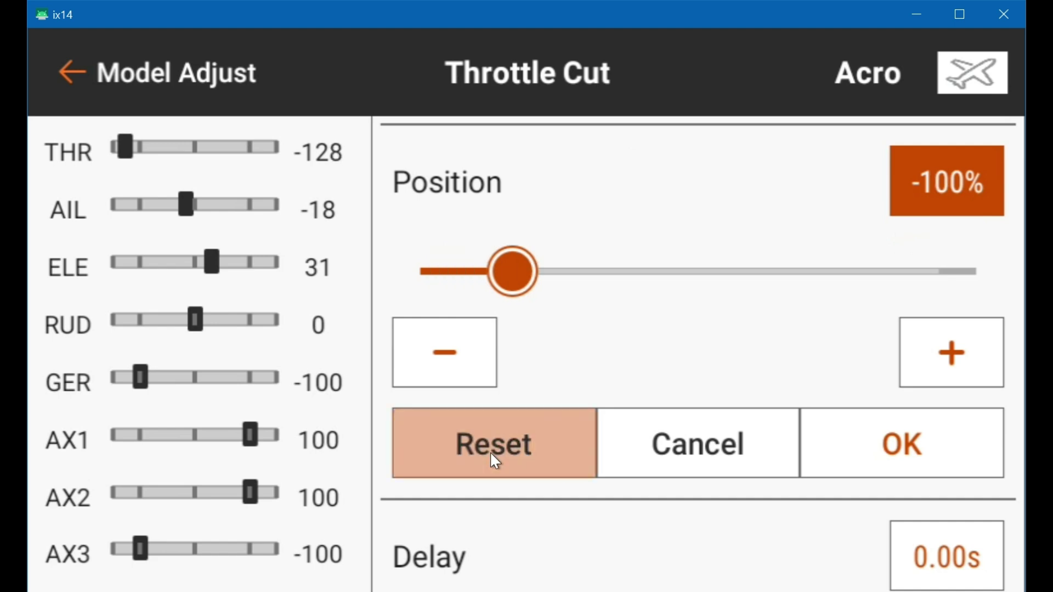
left_click(860, 446)
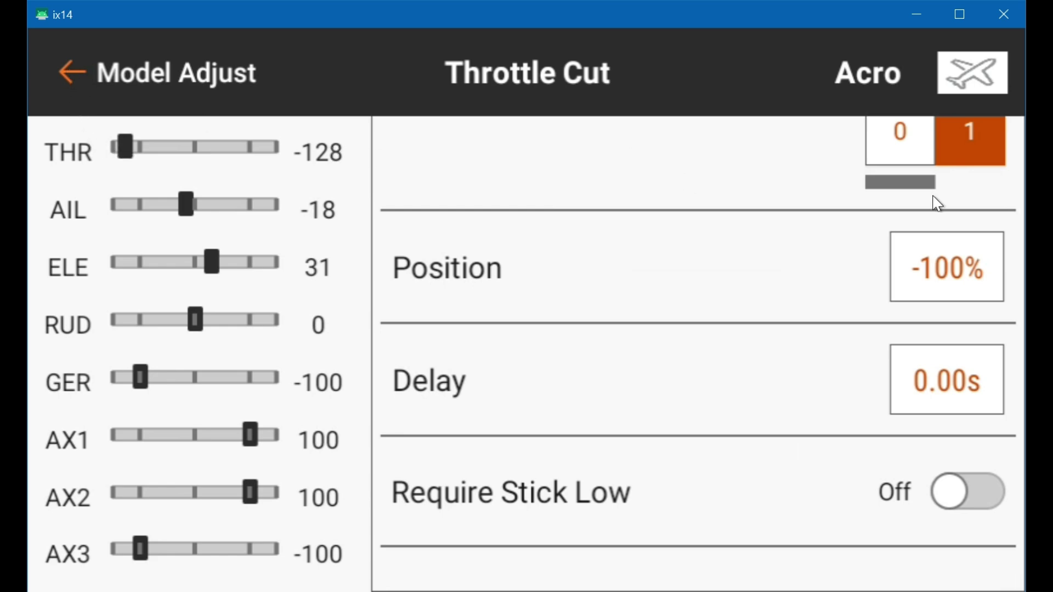
- In Servo Setup, set the throttle channel's travel to -125 low and 125 high with both ends linked
left_click(66, 73)
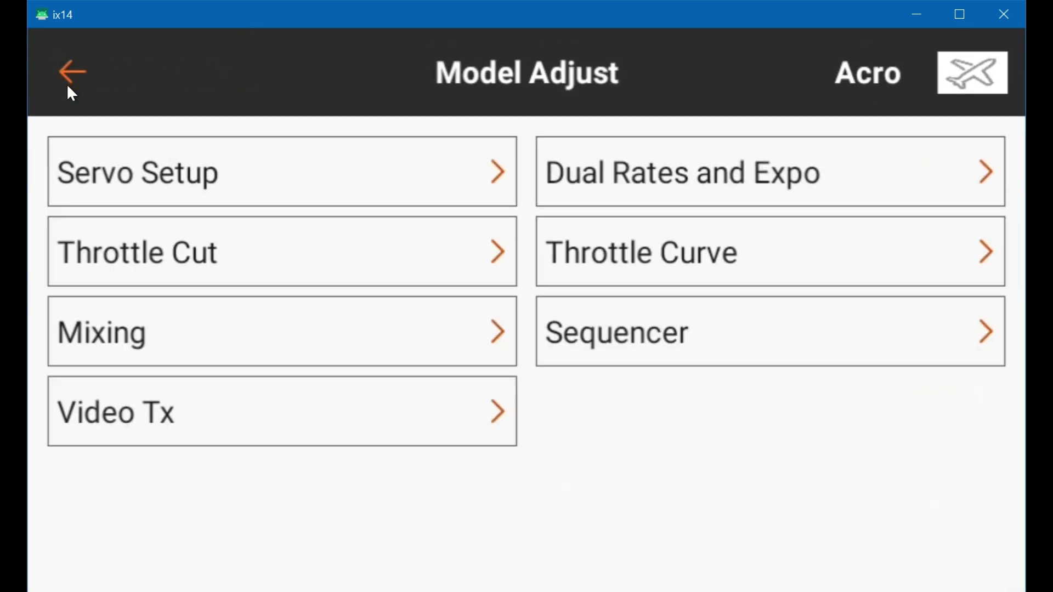
left_click(117, 186)
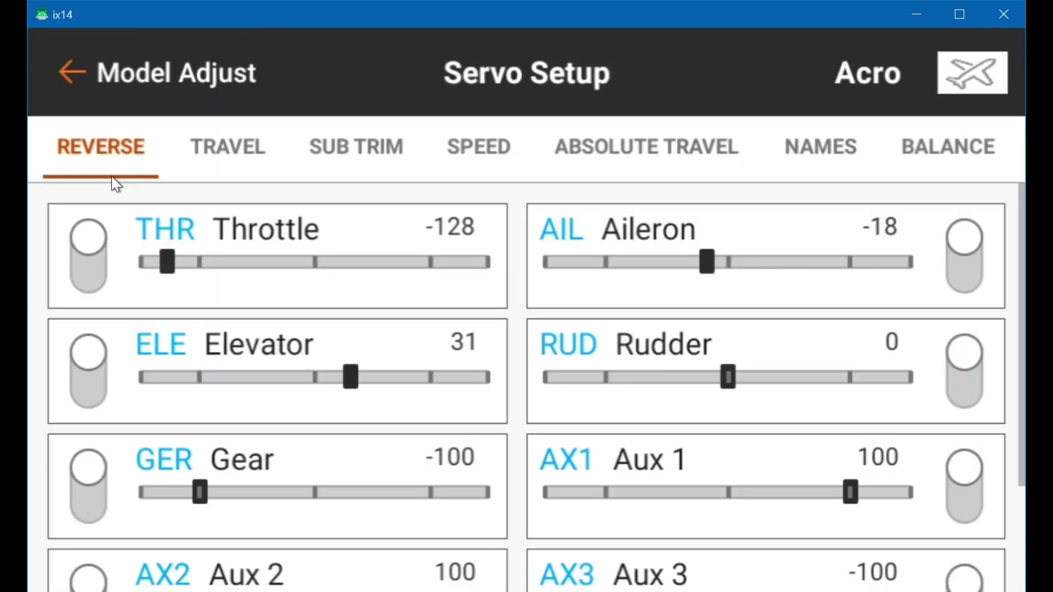
left_click(232, 154)
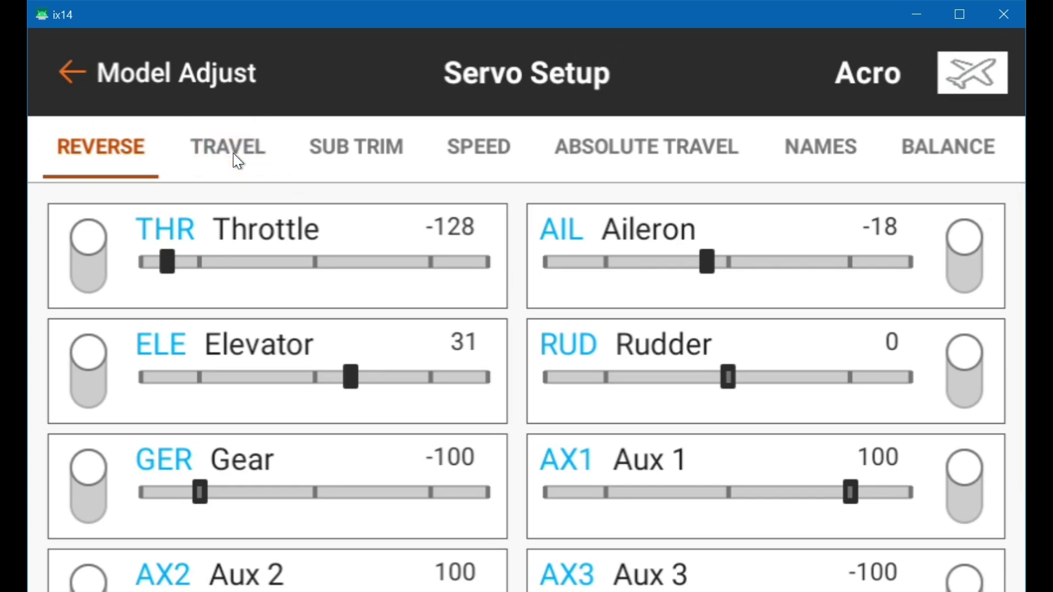
left_click(672, 252)
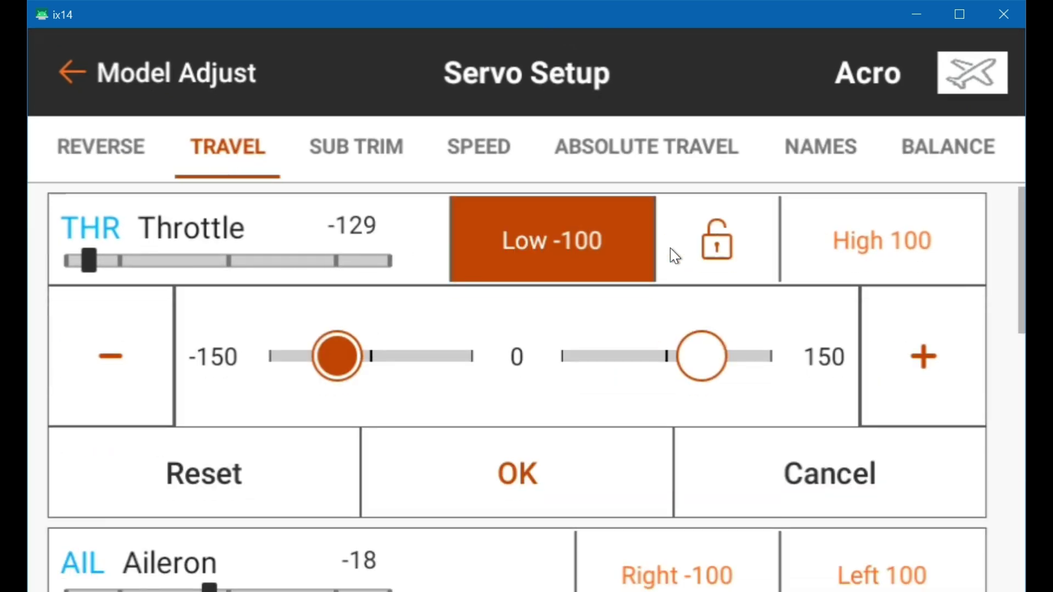
left_click(730, 248)
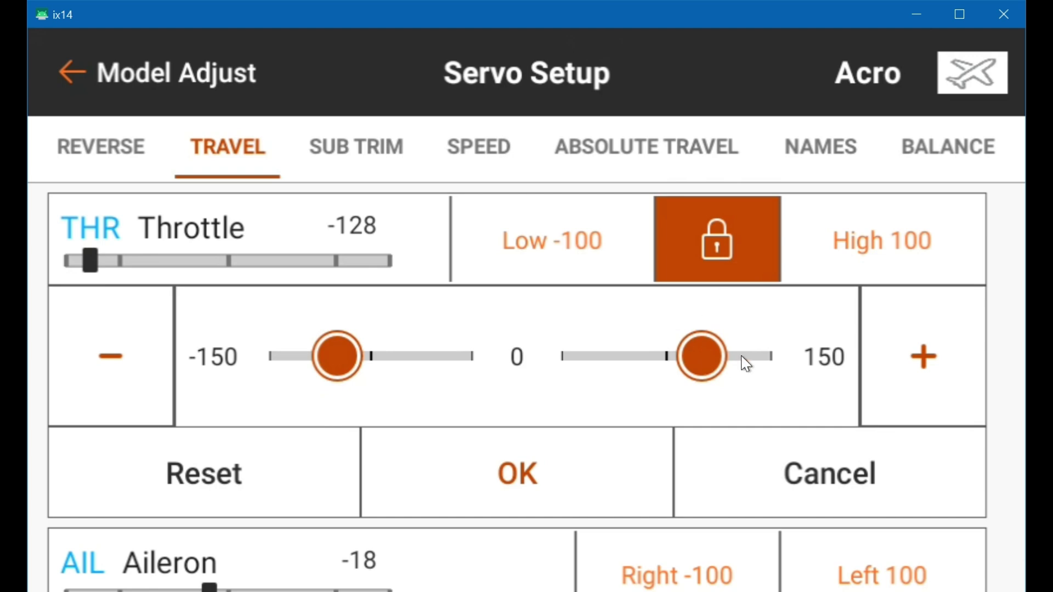
left_click_drag(706, 357, 739, 367)
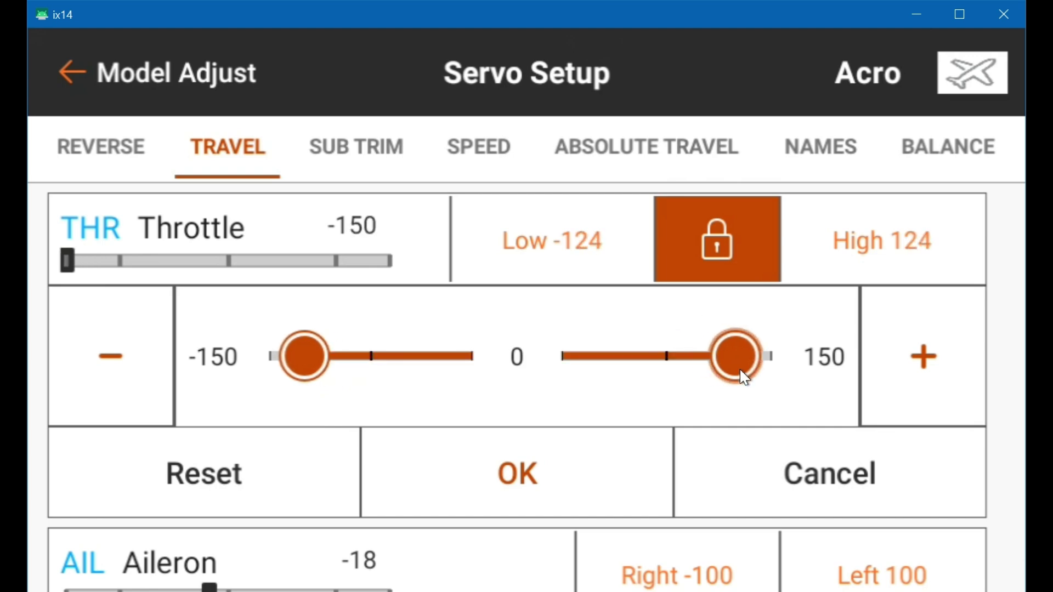
left_click(926, 366)
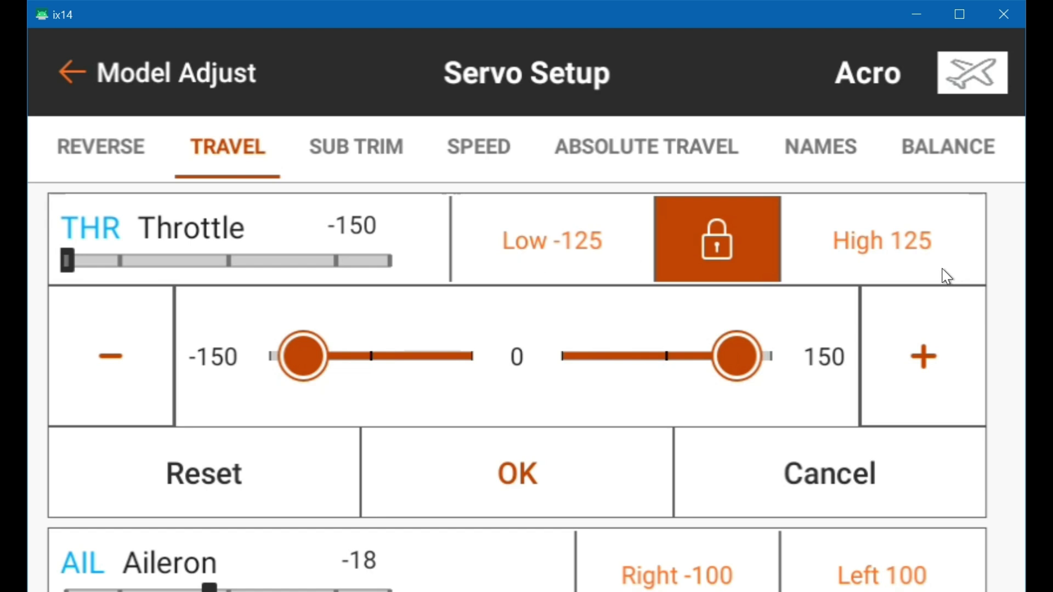
left_click(522, 476)
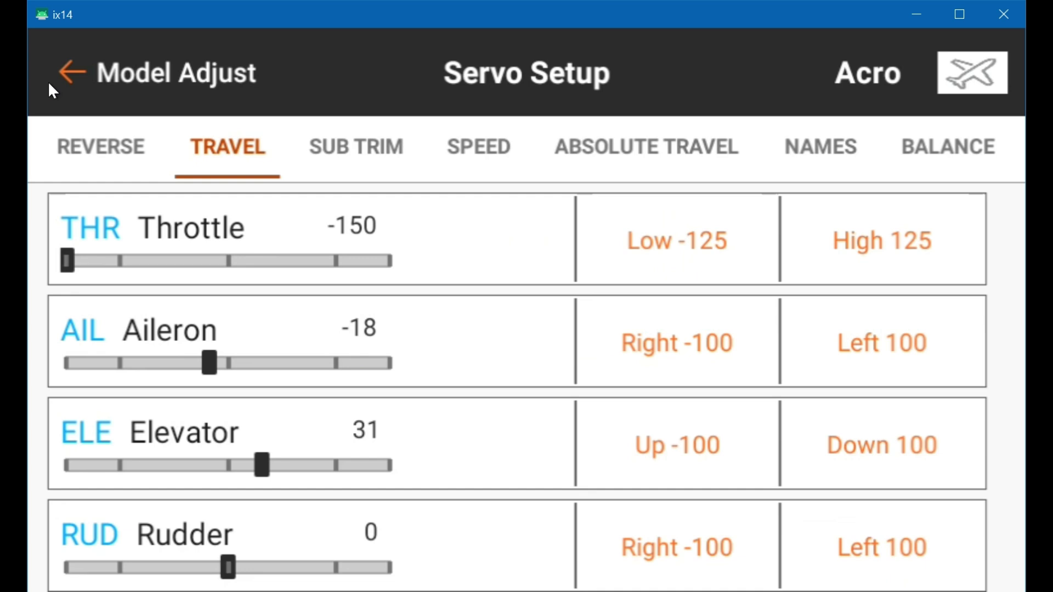
- Return to the home screen and examine the channel outputs on the monitor and the trims on the dashboard
left_click(67, 67)
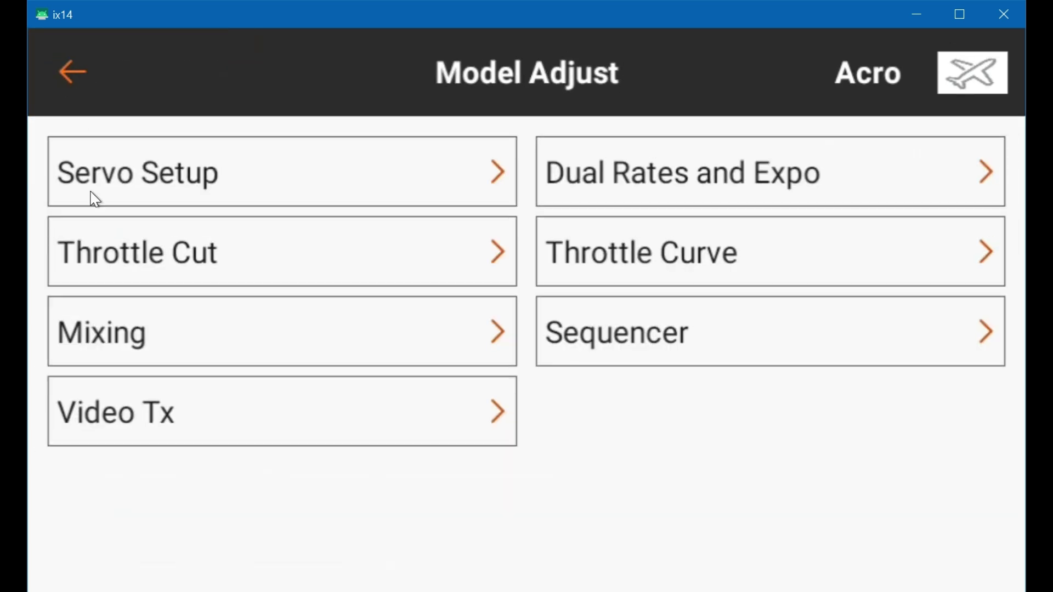
left_click(70, 69)
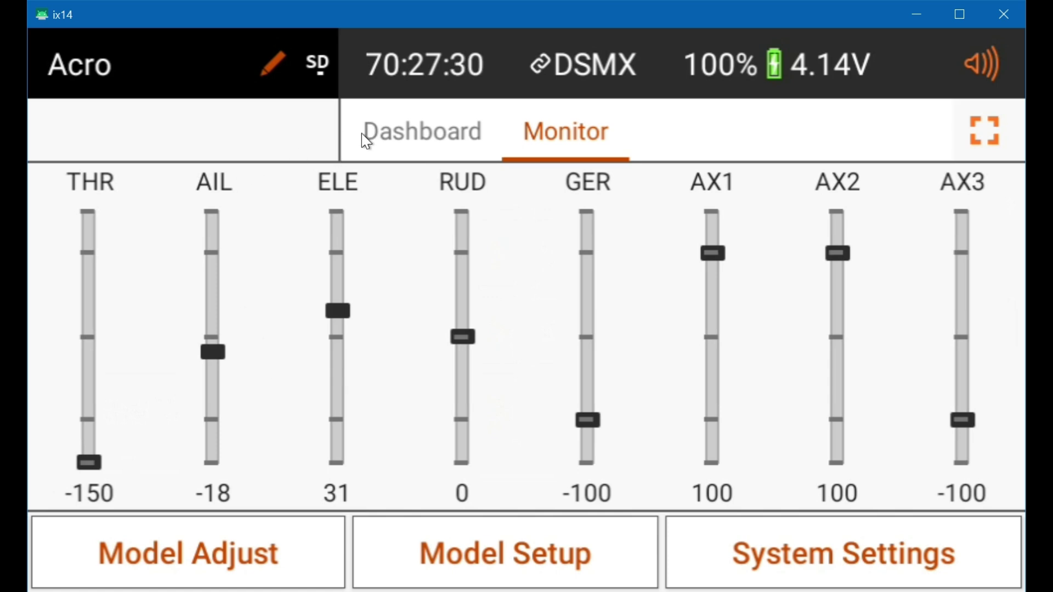
left_click(423, 142)
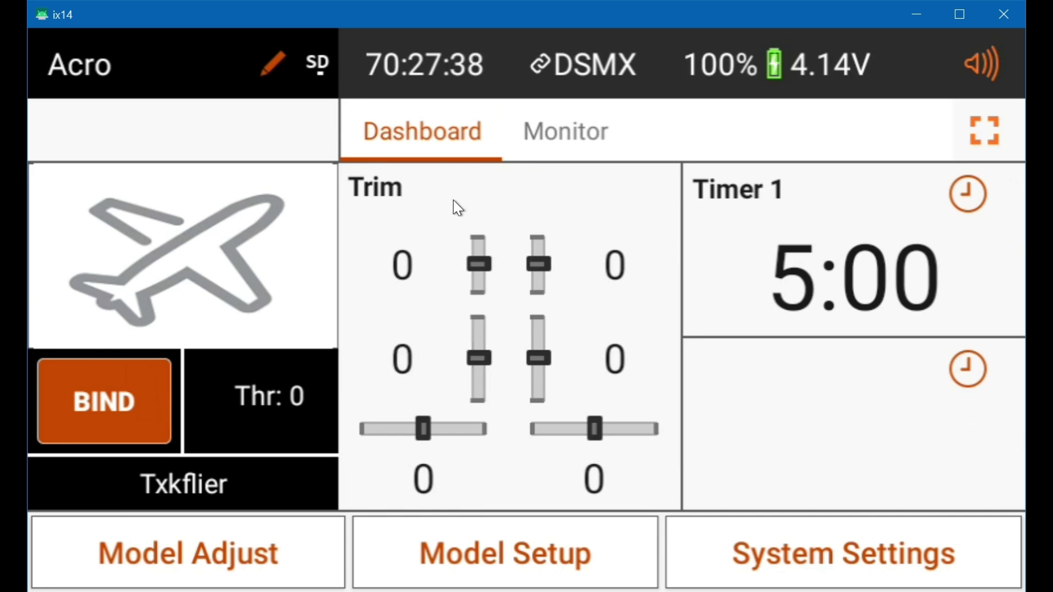
left_click(563, 132)
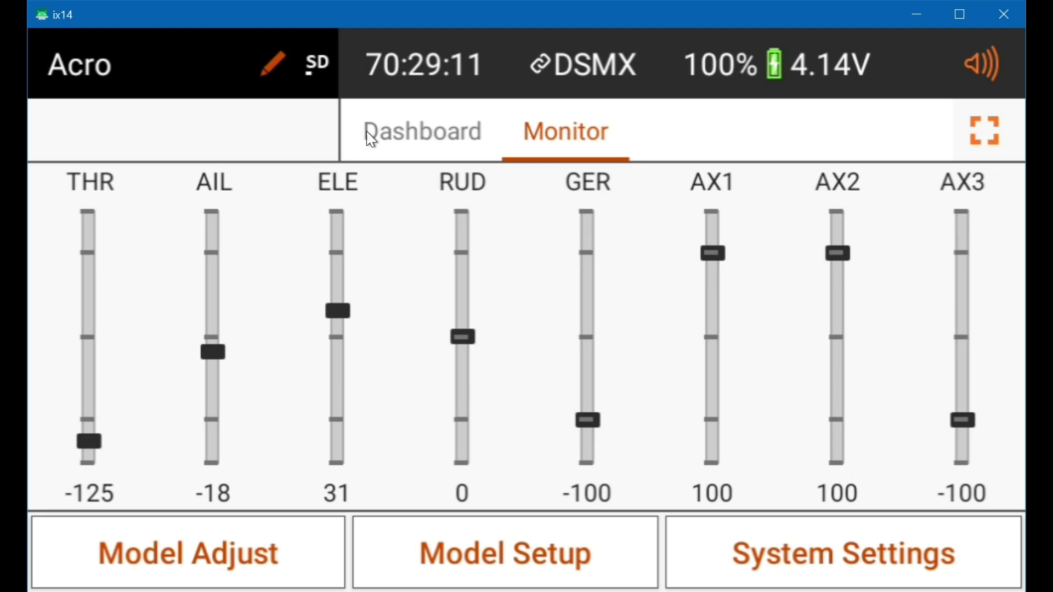
left_click(402, 134)
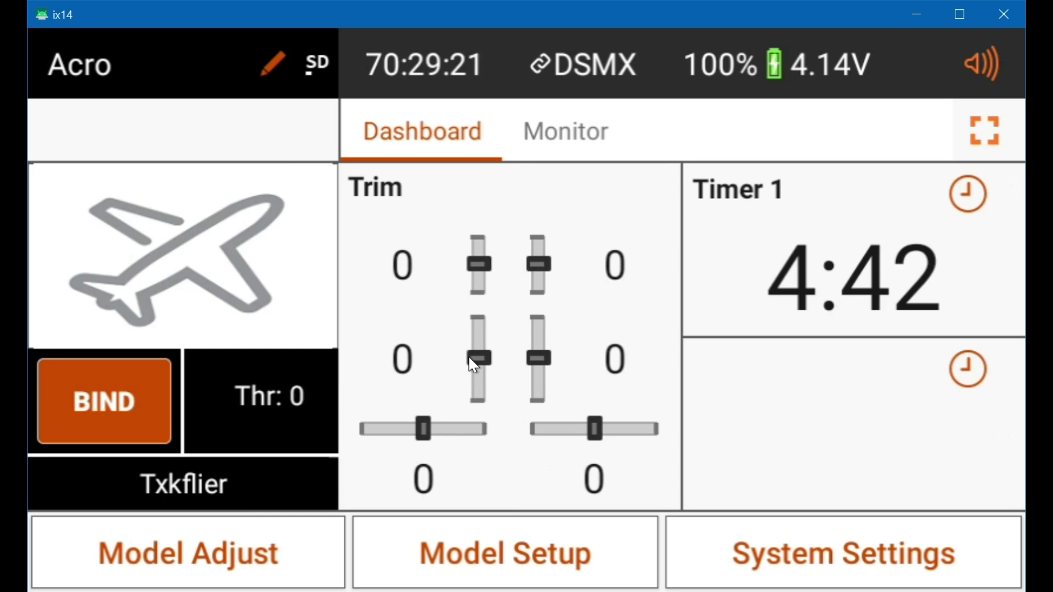
- Review the throttle servo travel and Throttle Cut settings, and compare them with the throttle output on the channel monitor
left_click(132, 559)
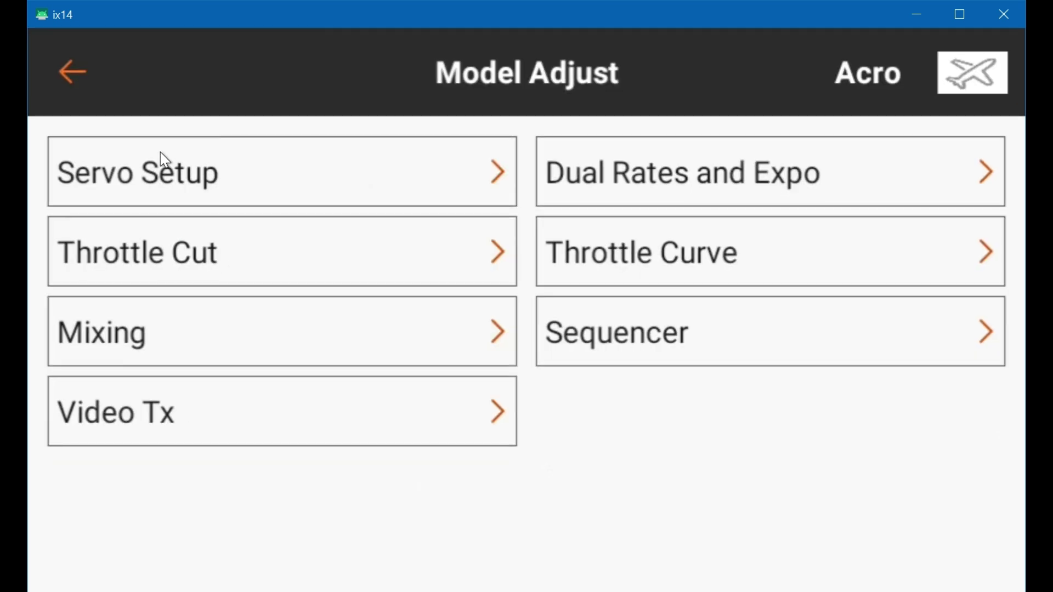
left_click(146, 174)
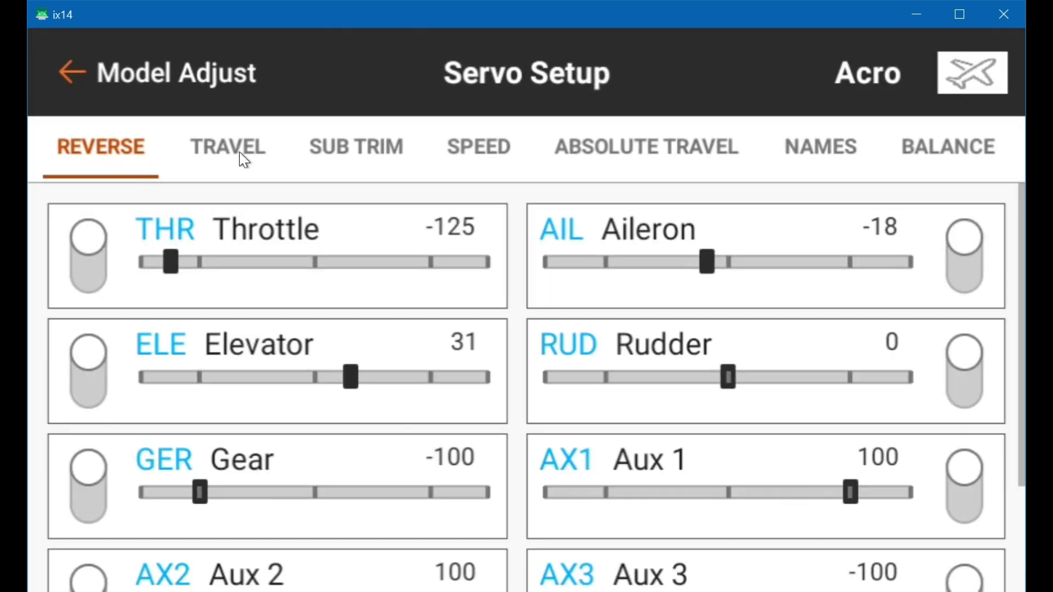
left_click(240, 156)
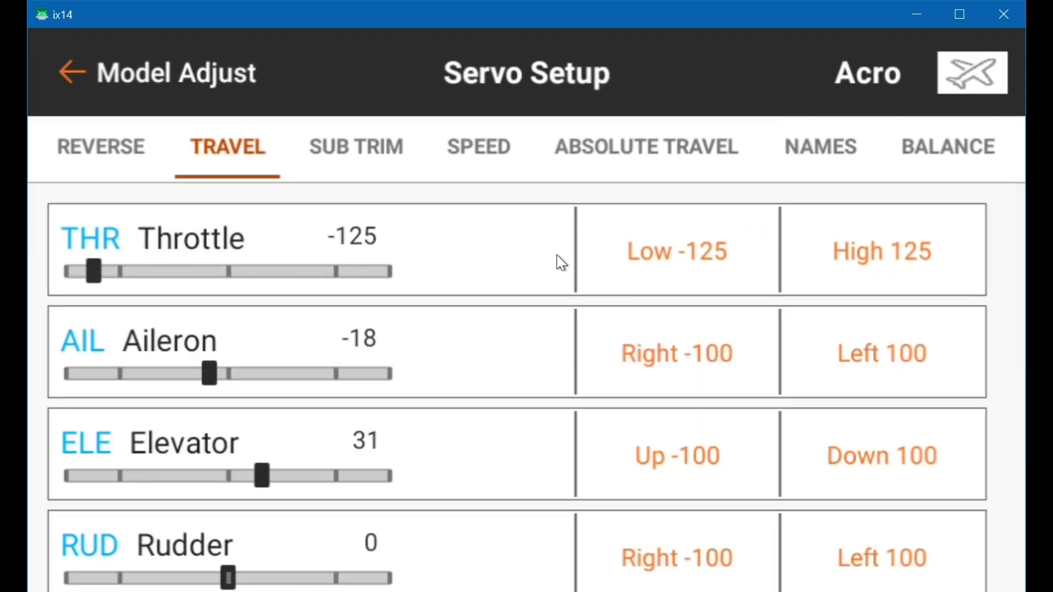
left_click(72, 72)
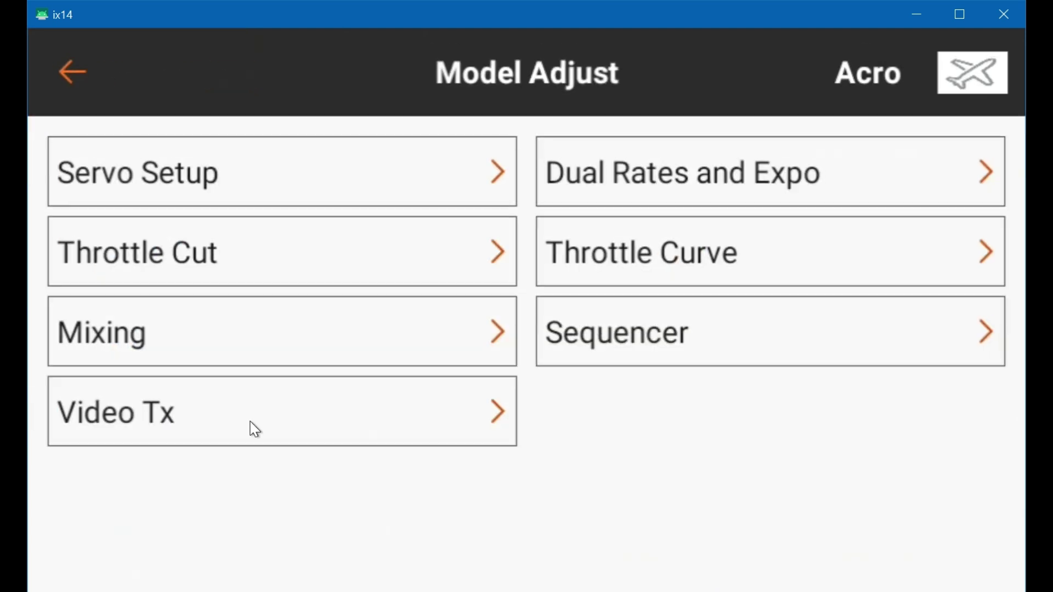
left_click(226, 263)
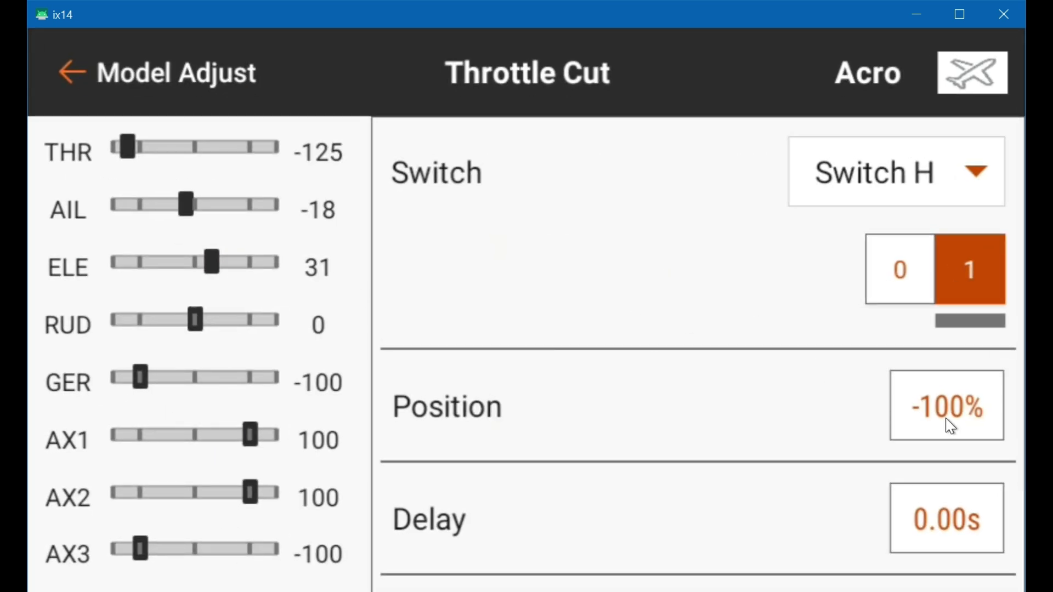
left_click(67, 71)
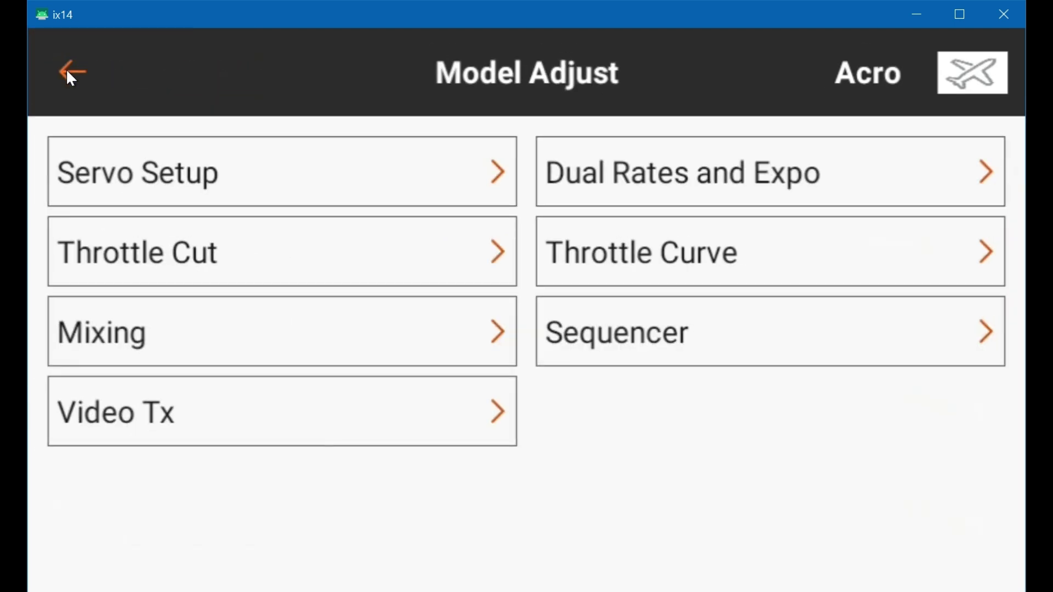
left_click(67, 74)
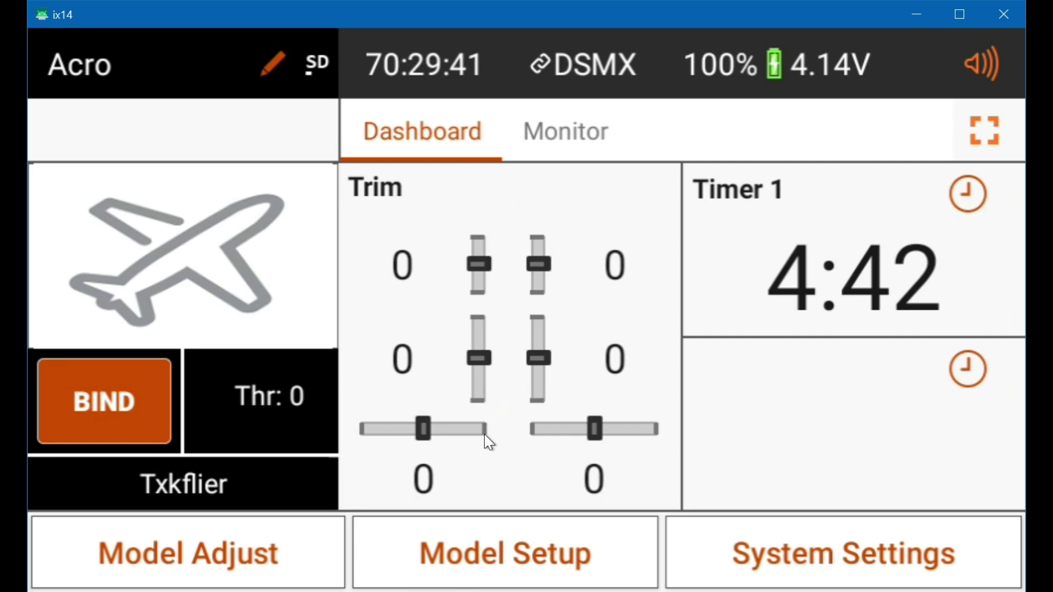
left_click(570, 149)
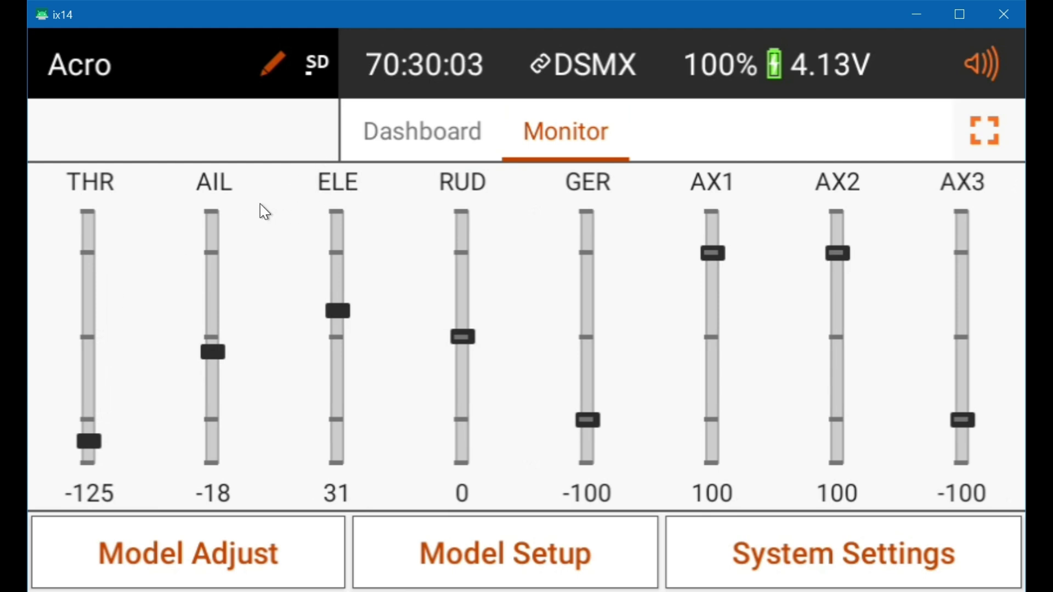
left_click(389, 136)
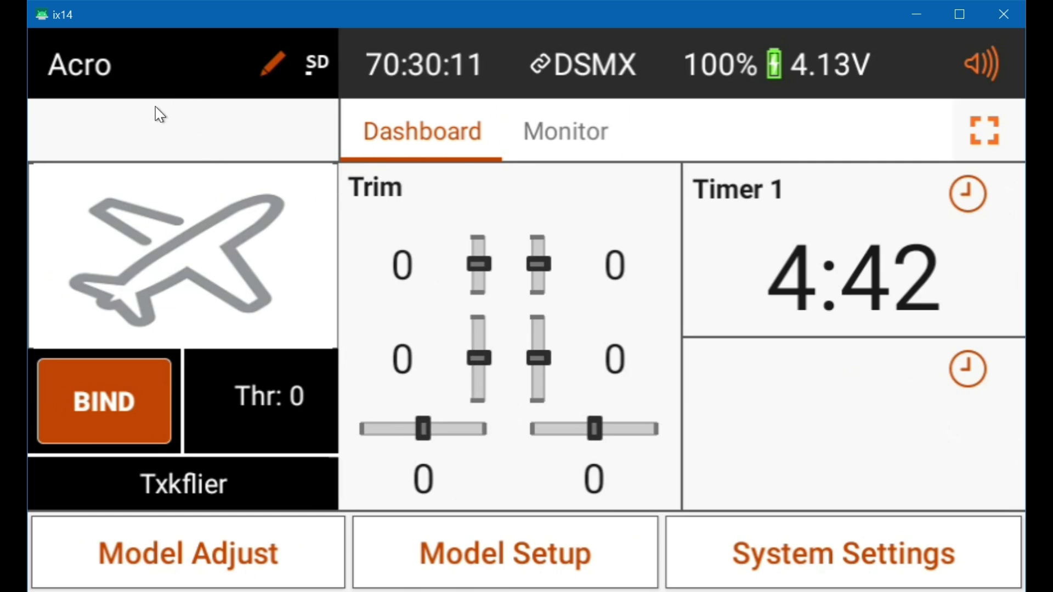
- Set the Throttle Cut position to -130% in the model adjustments and compare it with the throttle channel output
left_click(160, 552)
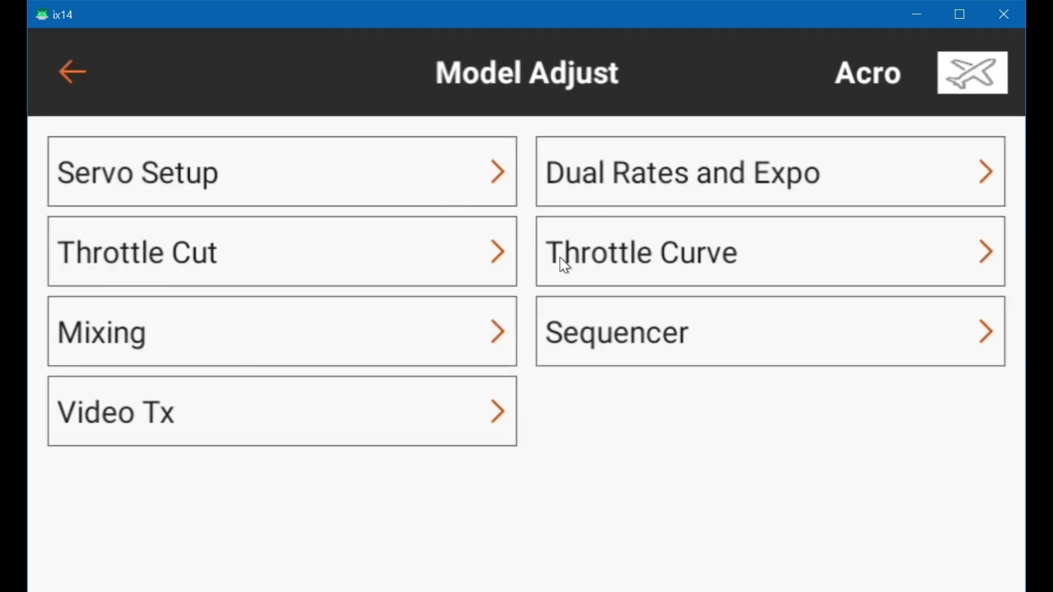
left_click(317, 271)
left_click(954, 426)
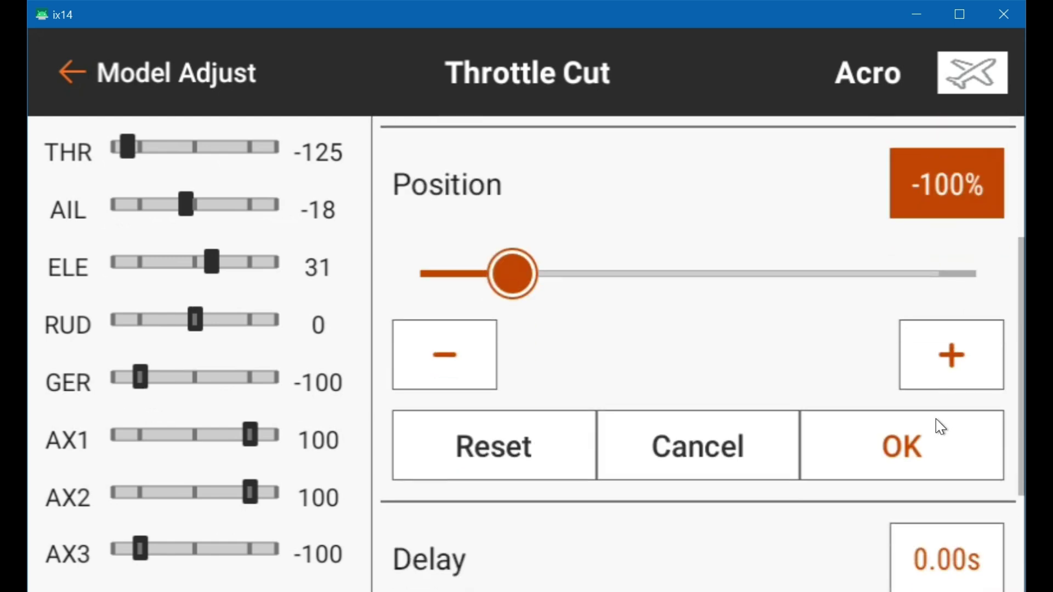
left_click_drag(520, 278, 464, 281)
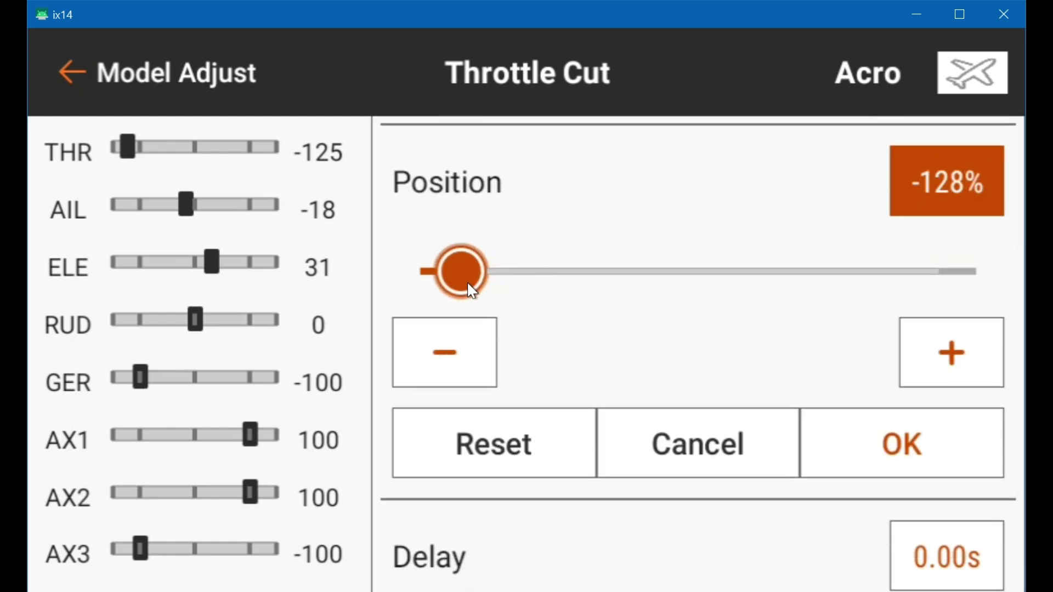
left_click(463, 367)
left_click(462, 367)
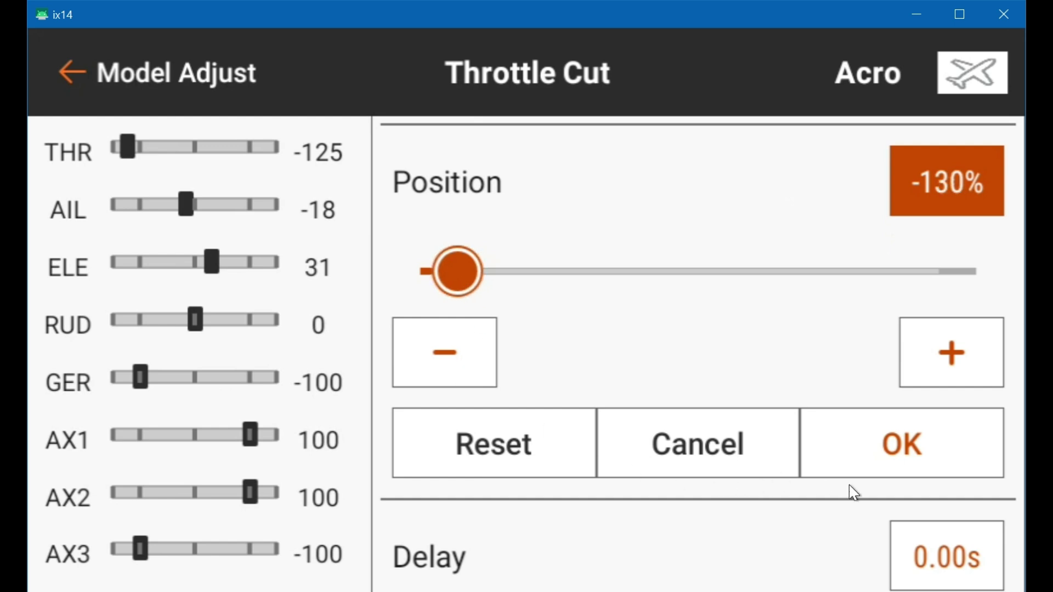
left_click(950, 460)
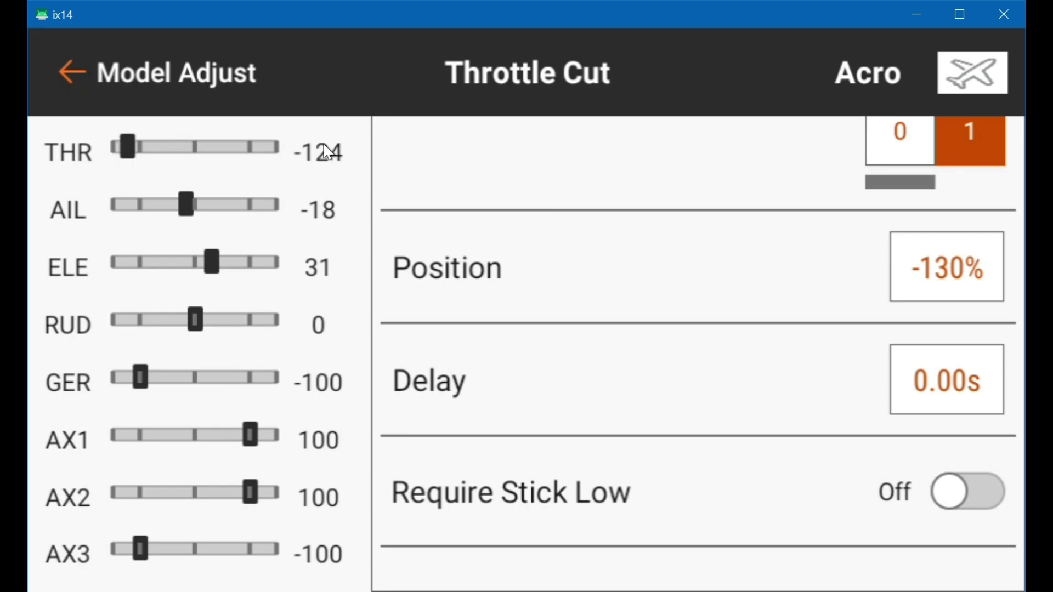
- Reset the Throttle Cut position to -100% and leave the Throttle Cut settings
left_click(950, 278)
left_click(519, 432)
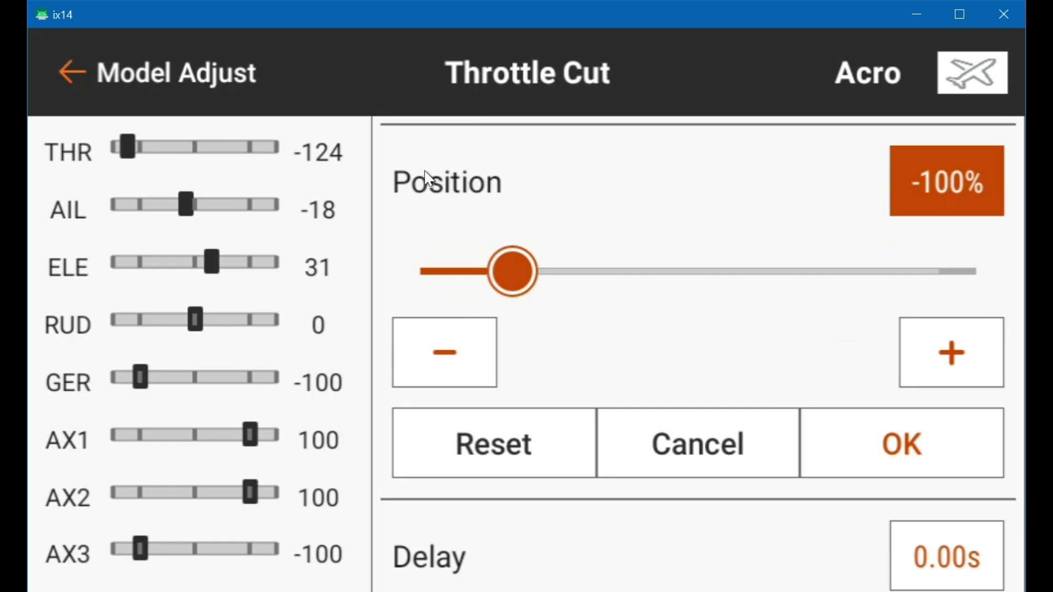
left_click(885, 447)
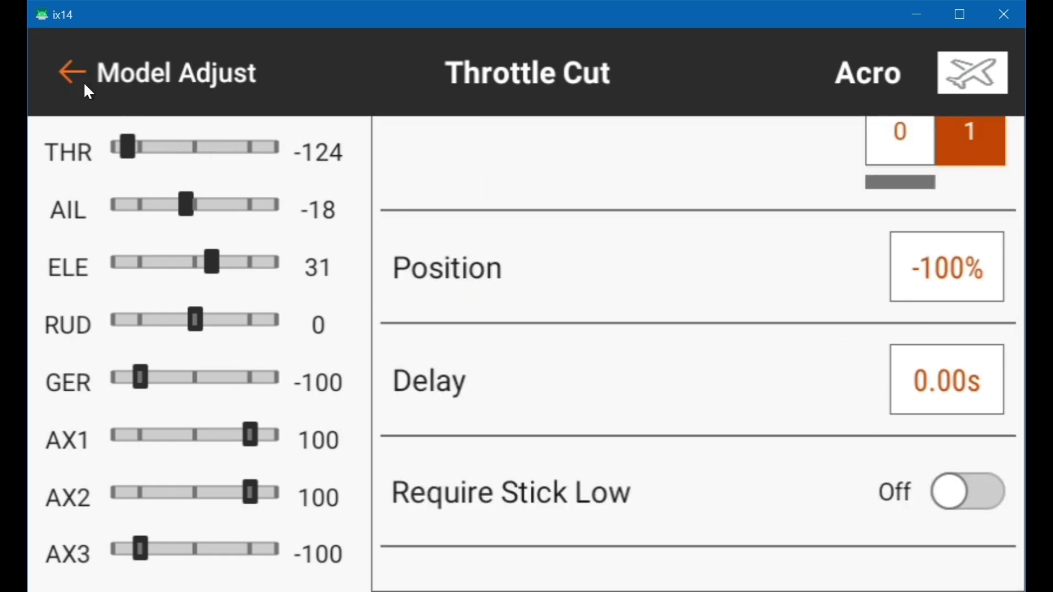
left_click(69, 75)
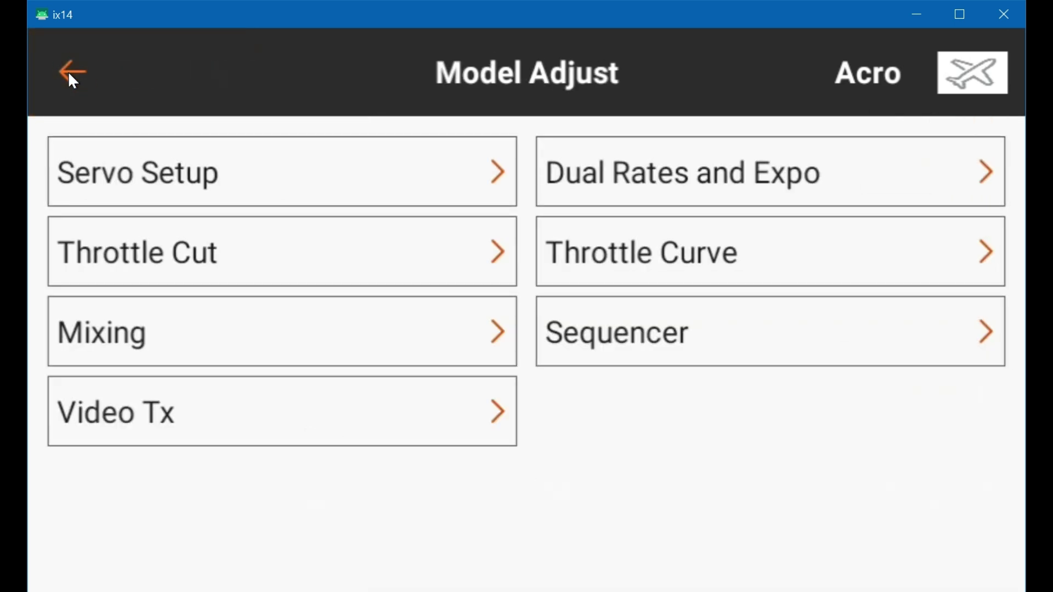
- Check the throttle channel's output and travel limits in Servo Setup, and return to the home screen
left_click(133, 178)
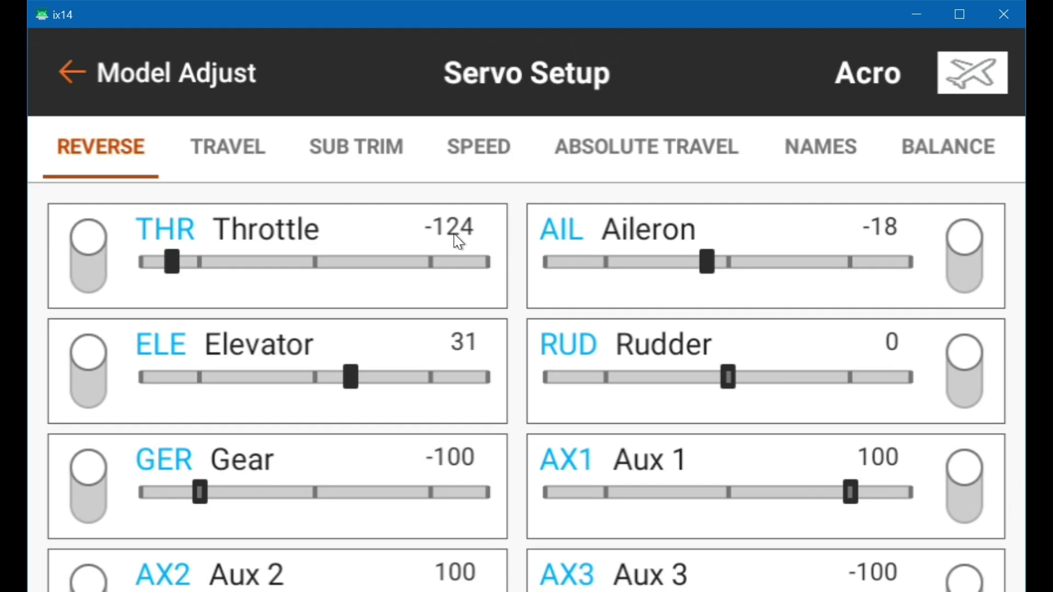
left_click(212, 137)
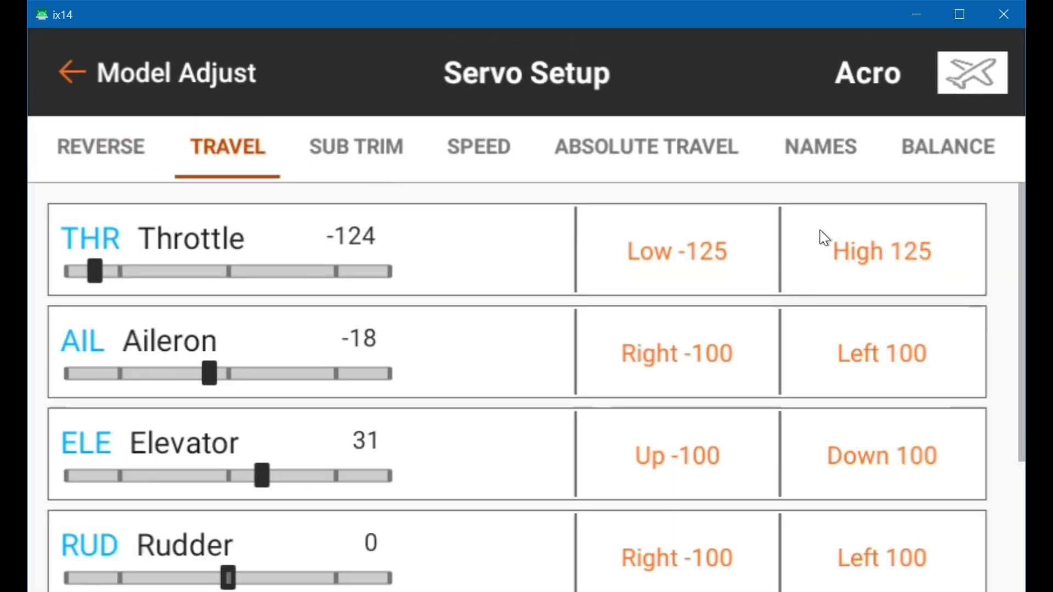
left_click(73, 70)
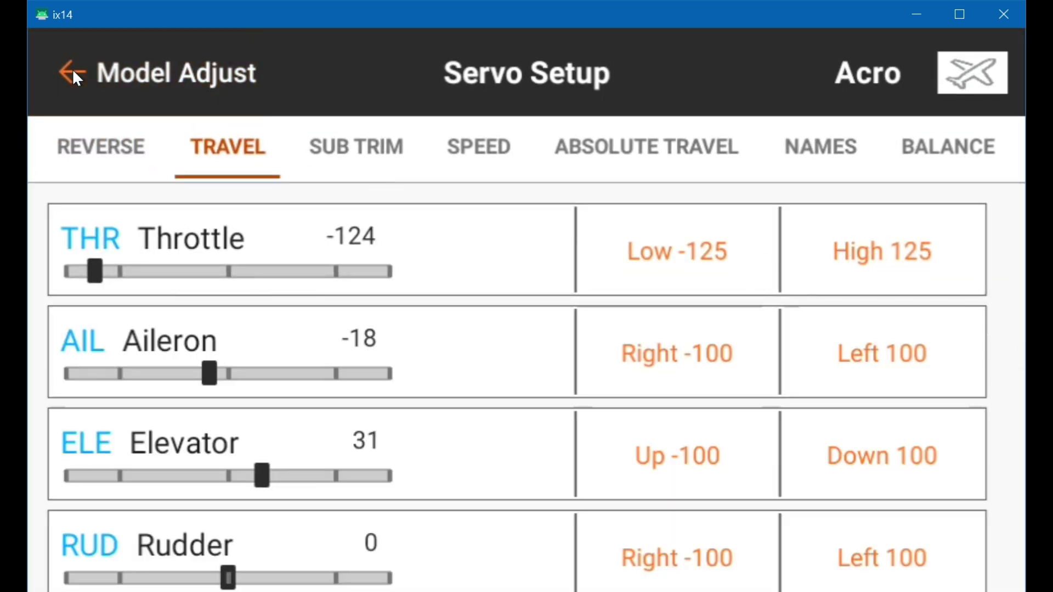
left_click(71, 70)
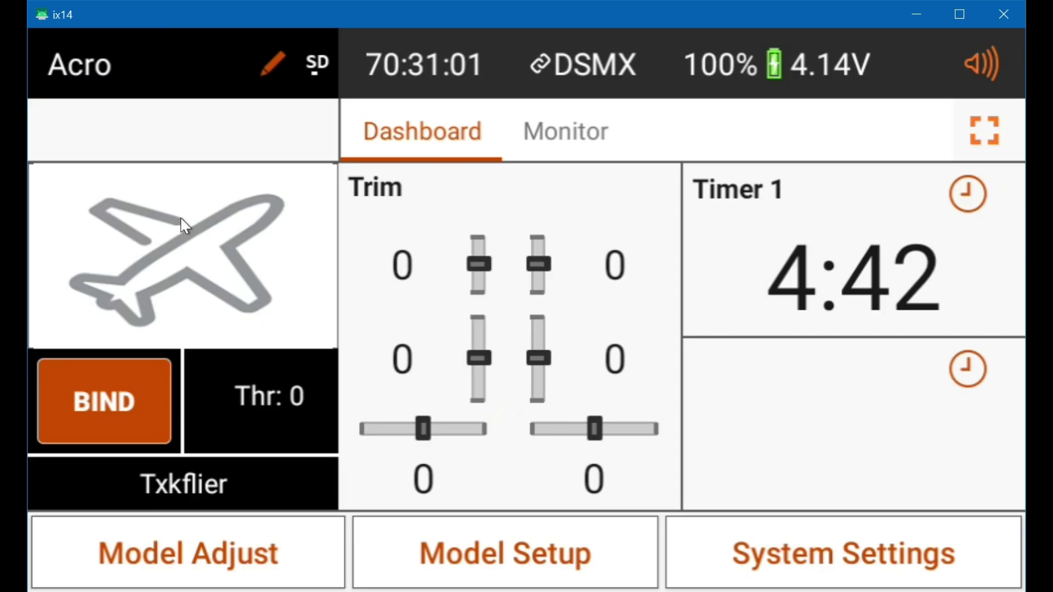